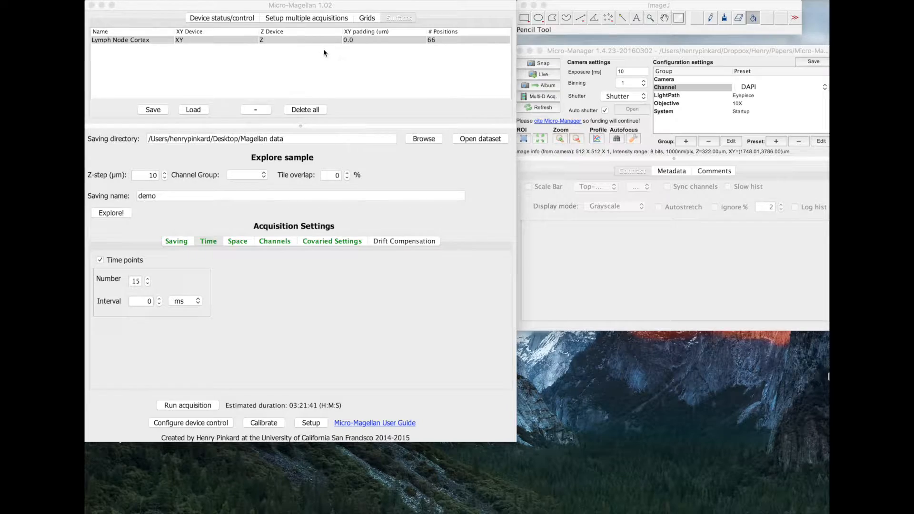
Review the space and covaried settings for the Lymph Node Cortex surface, run the acquisition, and reposition its image window.
left_click(309, 40)
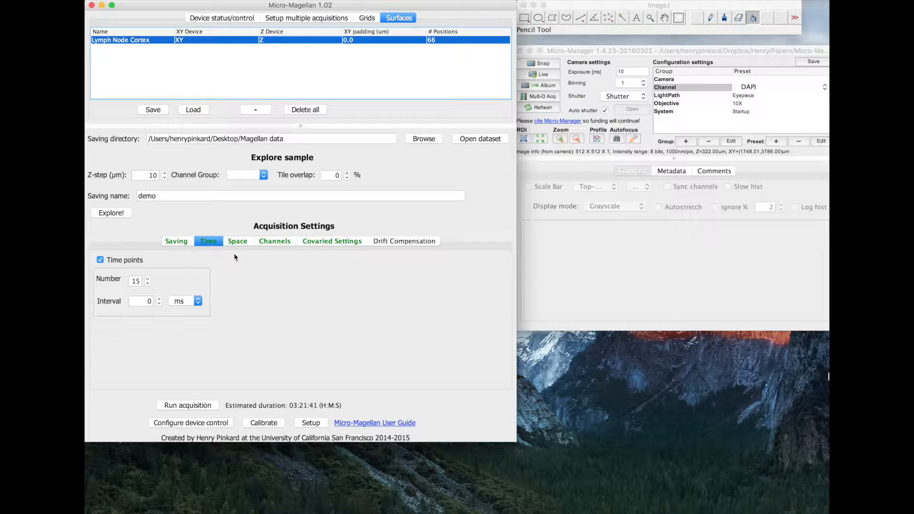
left_click(238, 242)
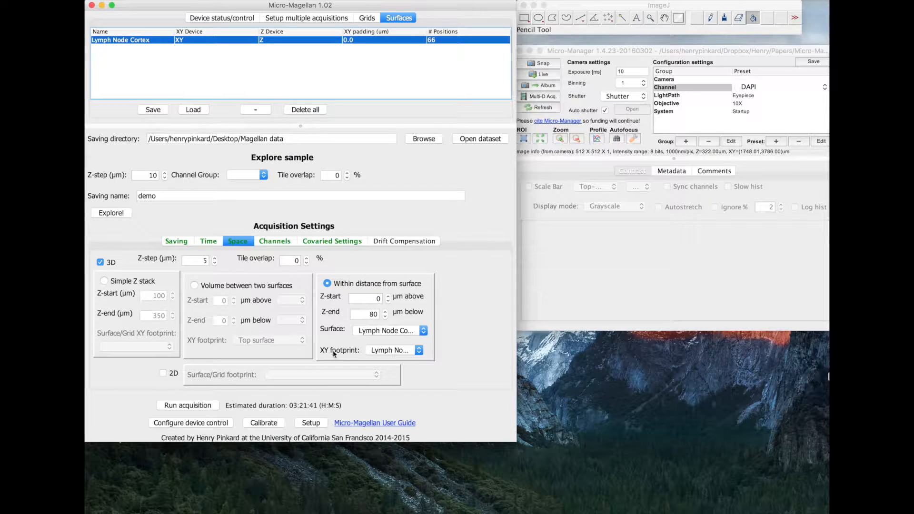
left_click(320, 243)
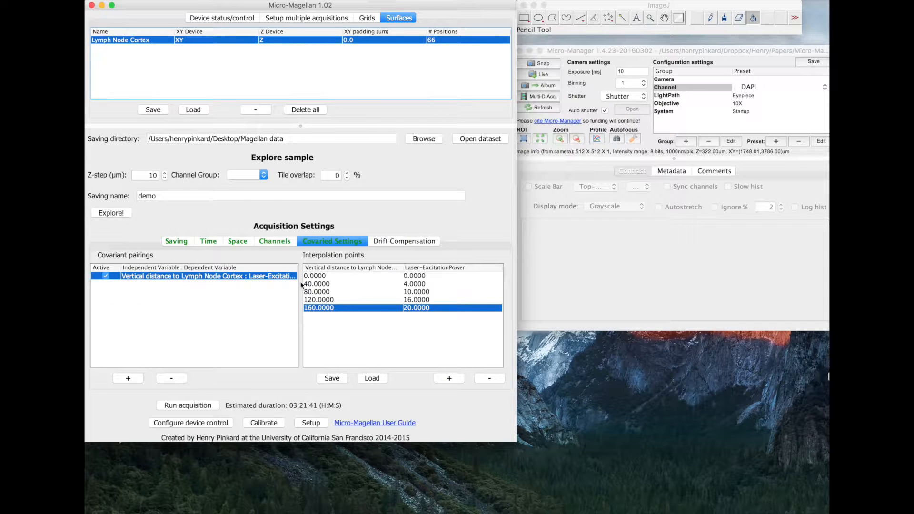
left_click(235, 246)
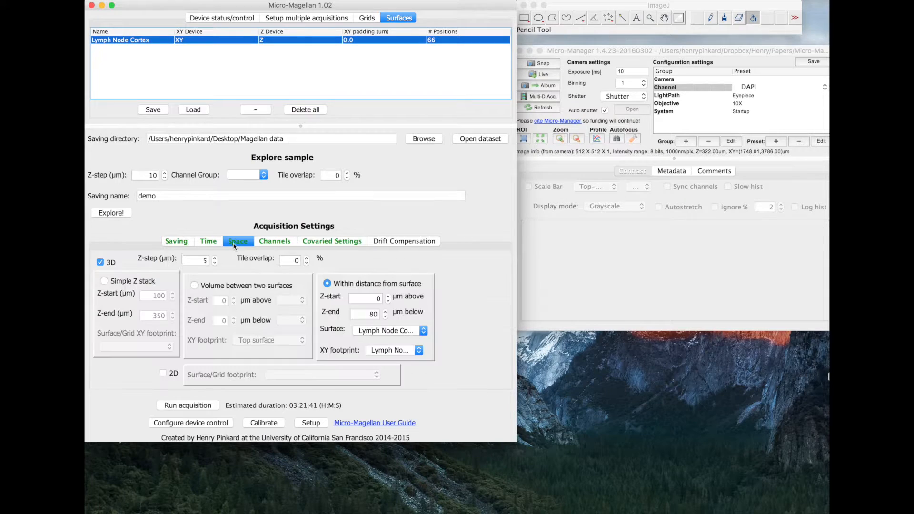
left_click(199, 407)
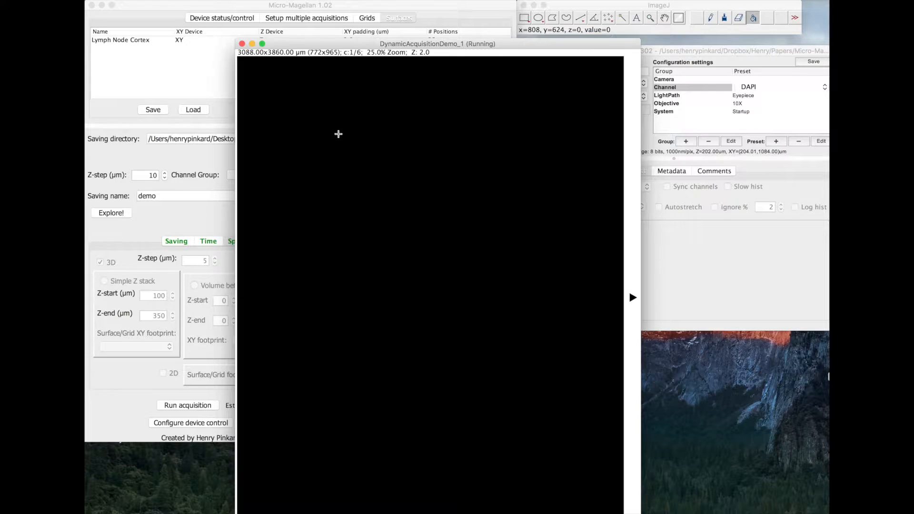
left_click_drag(373, 43, 266, 1)
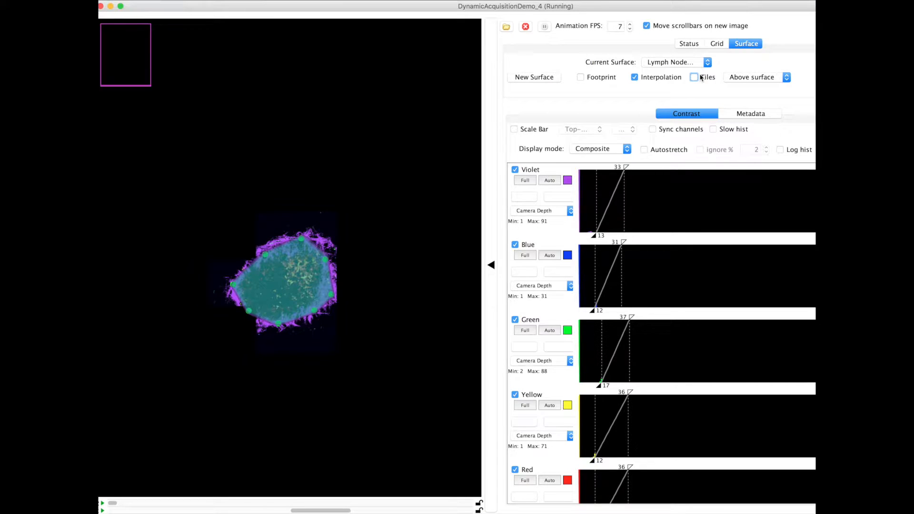
left_click_drag(296, 13, 308, 14)
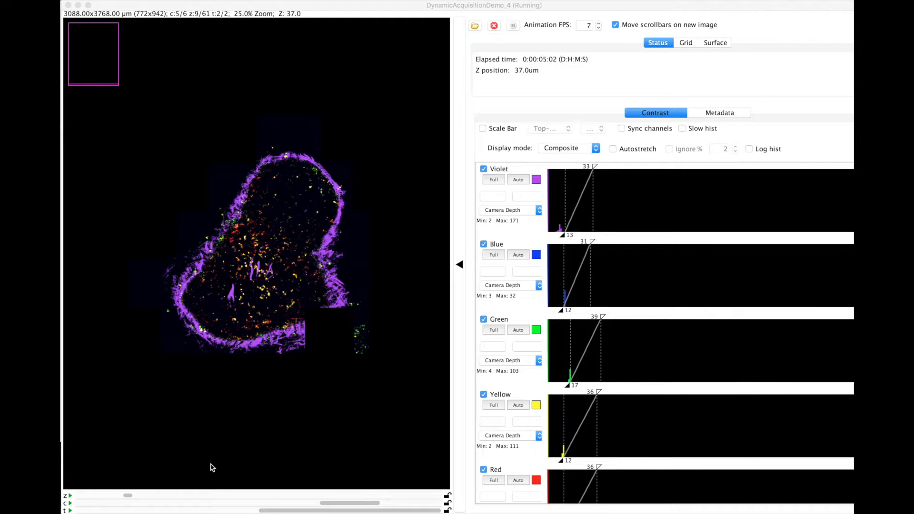
Compare the first and second time points of the lymph node image at Z slice 9.
left_click(208, 511)
left_click(275, 511)
left_click(235, 512)
left_click(273, 512)
left_click(231, 512)
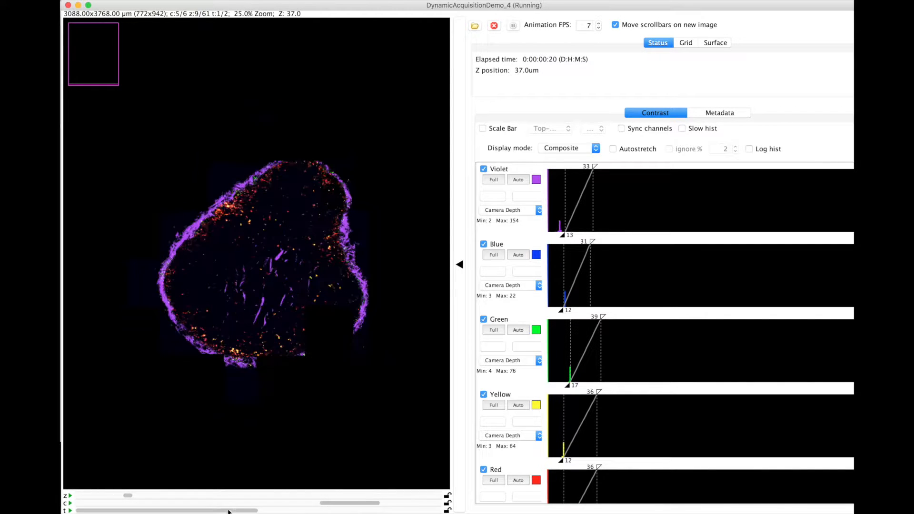
left_click(286, 512)
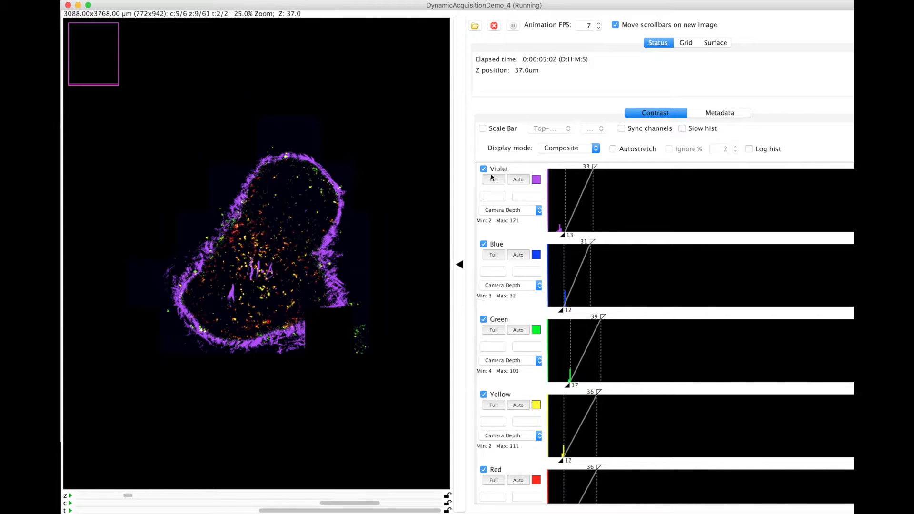
Display the Lymph Node Cortex surface overlay and examine its fit across both time points and successive Z slices.
left_click(719, 44)
left_click(233, 511)
left_click(280, 511)
left_click(108, 496)
left_click(95, 496)
left_click(90, 496)
left_click(86, 496)
left_click(166, 496)
left_click(176, 496)
left_click(184, 496)
left_click(188, 496)
left_click(193, 496)
left_click(198, 496)
left_click(220, 496)
left_click(220, 496)
Remove all of the surface's interpolation points on Z slices 1 and 3.
left_click_drag(220, 497, 71, 498)
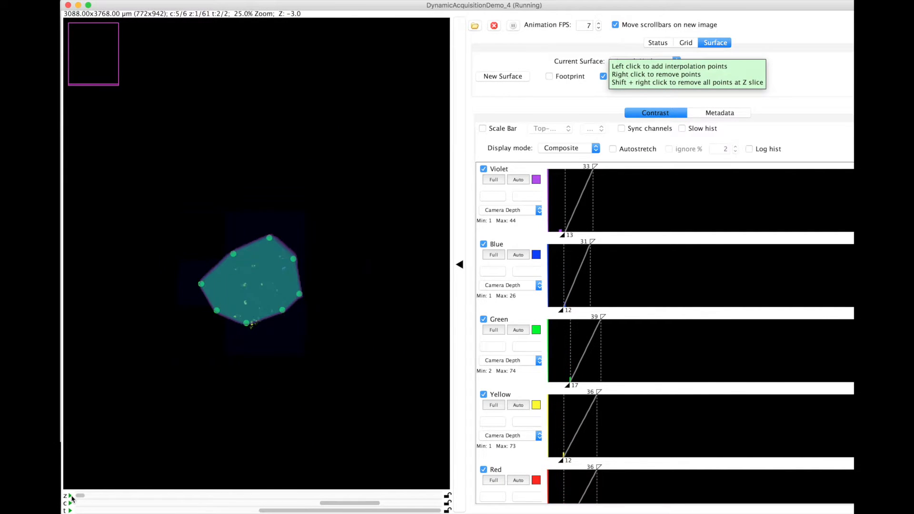
right_click(300, 246, "shift")
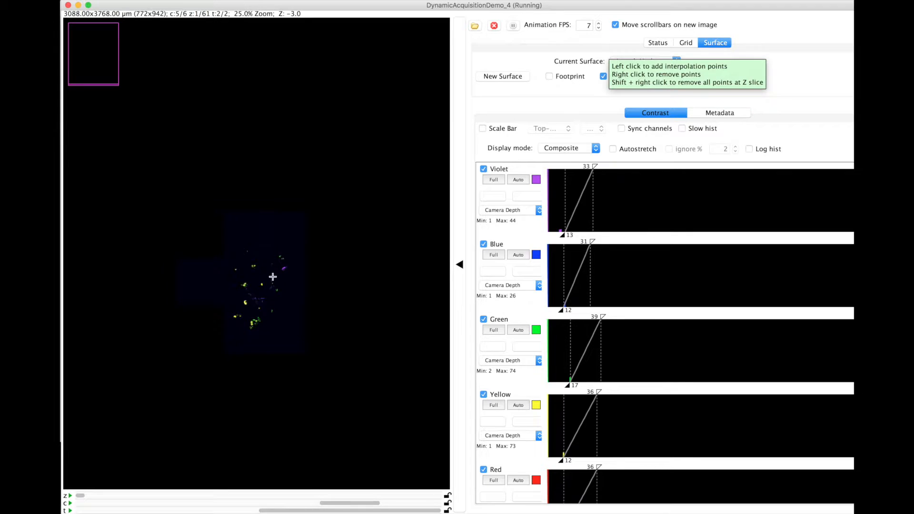
left_click(253, 496)
left_click(253, 497)
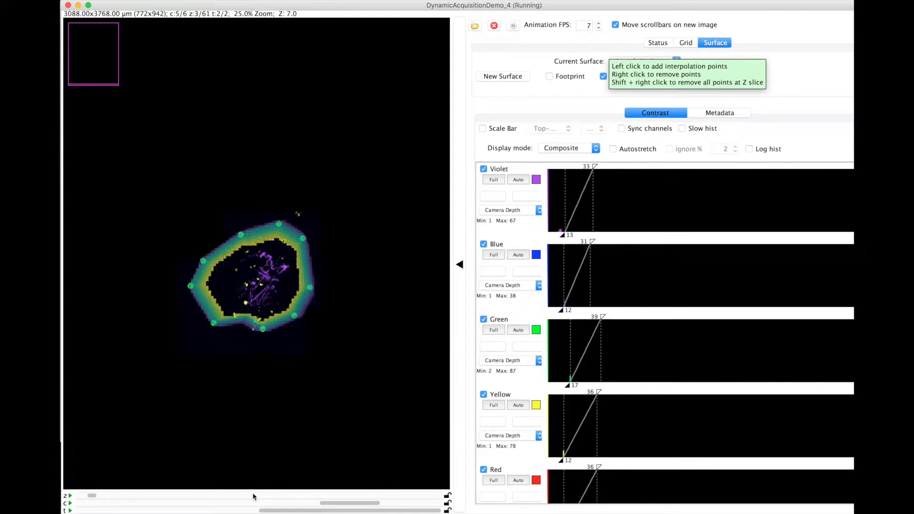
right_click(259, 304, "shift")
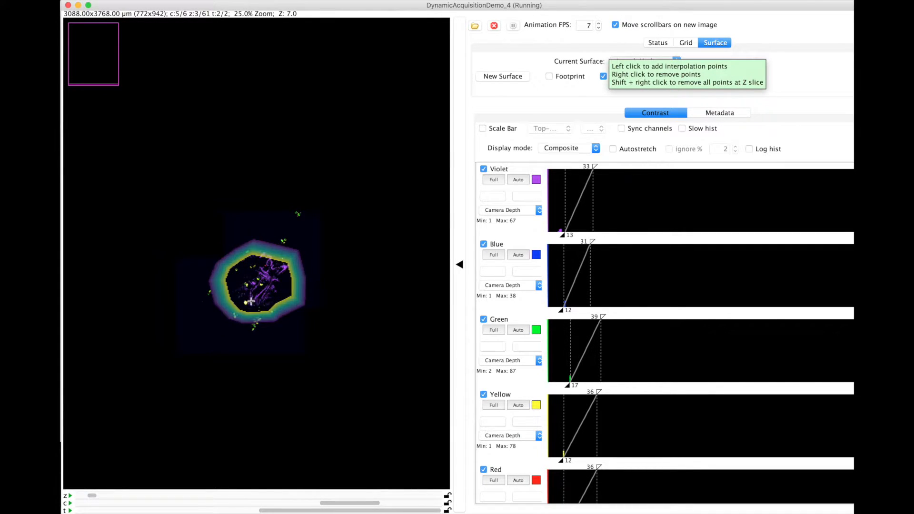
Add new interpolation points around the small violet tissue region on Z slice 3.
left_click(251, 301)
left_click(243, 278)
left_click(277, 268)
left_click(268, 294)
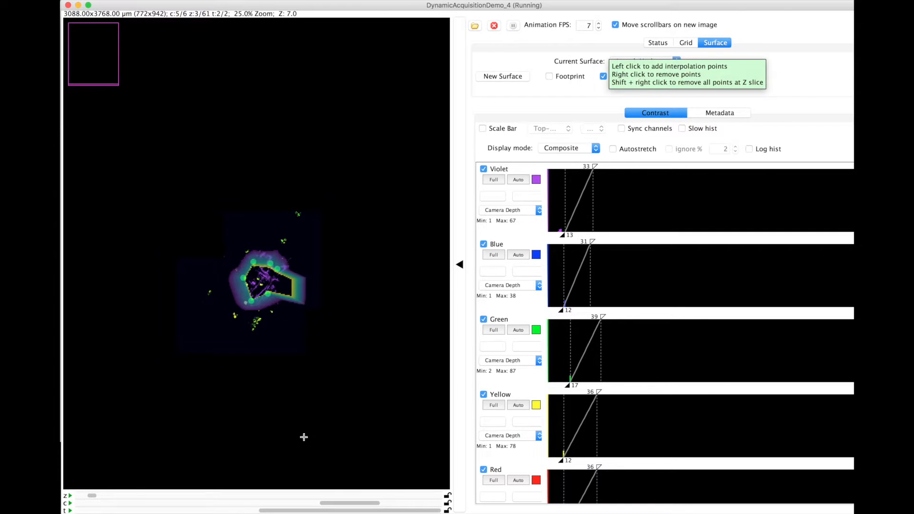
Replace the surface's interpolation points on Z slice 5 with new ones tracing the violet tissue, including its upper lobe.
left_click(292, 496)
left_click(292, 496)
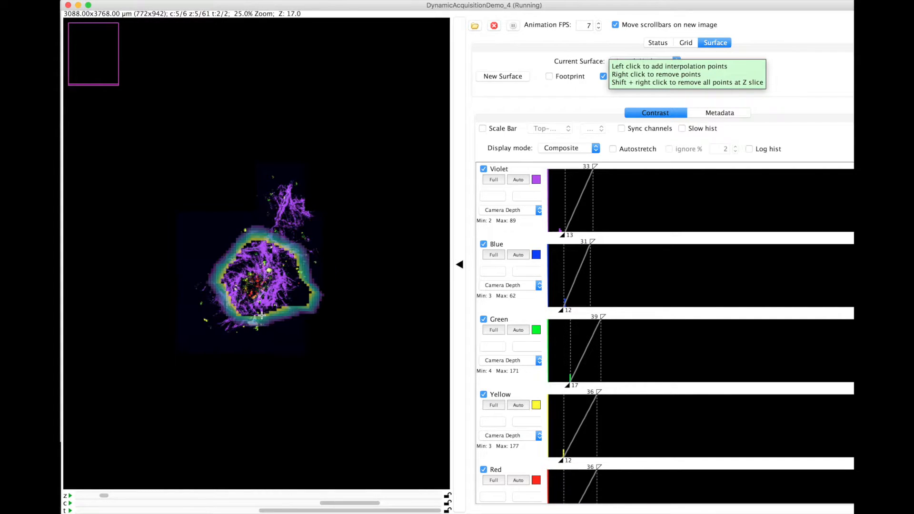
left_click(250, 324)
left_click(219, 303)
left_click(220, 268)
left_click(250, 234)
left_click(282, 200)
left_click(290, 188)
left_click(305, 216)
left_click(306, 257)
left_click(291, 299)
Replace the interpolation points on Z slice 9 with a full ring of new points along the violet cortex edge.
left_click(291, 495)
left_click(292, 495)
left_click(292, 495)
left_click(291, 496)
right_click(310, 415, "shift")
left_click(313, 327)
left_click(285, 339)
left_click(246, 343)
left_click(216, 337)
left_click(197, 328)
left_click(179, 302)
left_click(186, 272)
left_click(211, 242)
left_click(231, 209)
left_click(246, 186)
left_click(265, 162)
left_click(295, 158)
left_click(320, 164)
left_click(336, 189)
left_click(339, 220)
left_click(324, 248)
left_click(331, 285)
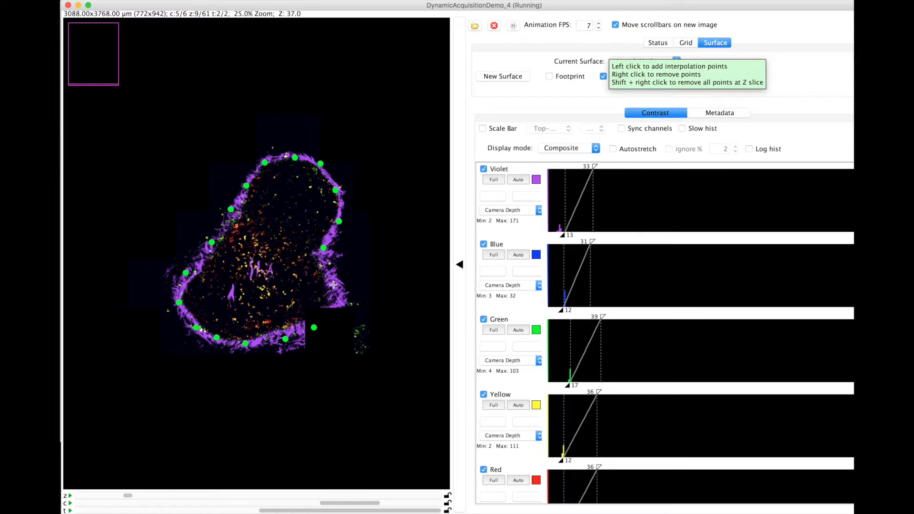
Replace the interpolation points on Z slice 13 with new ones following the lymph node's violet outline.
left_click(291, 496)
left_click(291, 497)
left_click(291, 497)
left_click(290, 496)
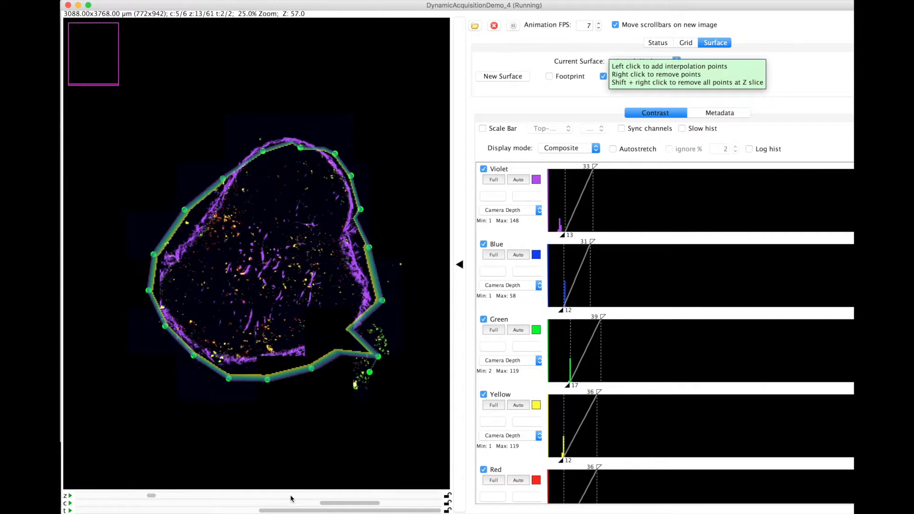
left_click(356, 330)
left_click(318, 348)
left_click(281, 356)
left_click(232, 359)
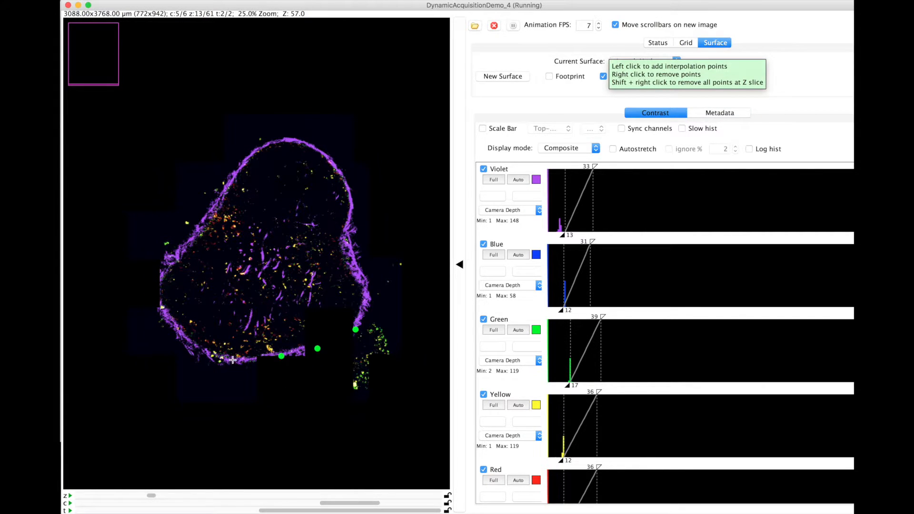
left_click(190, 342)
left_click(163, 309)
left_click(223, 189)
left_click(336, 165)
left_click(352, 200)
left_click(347, 252)
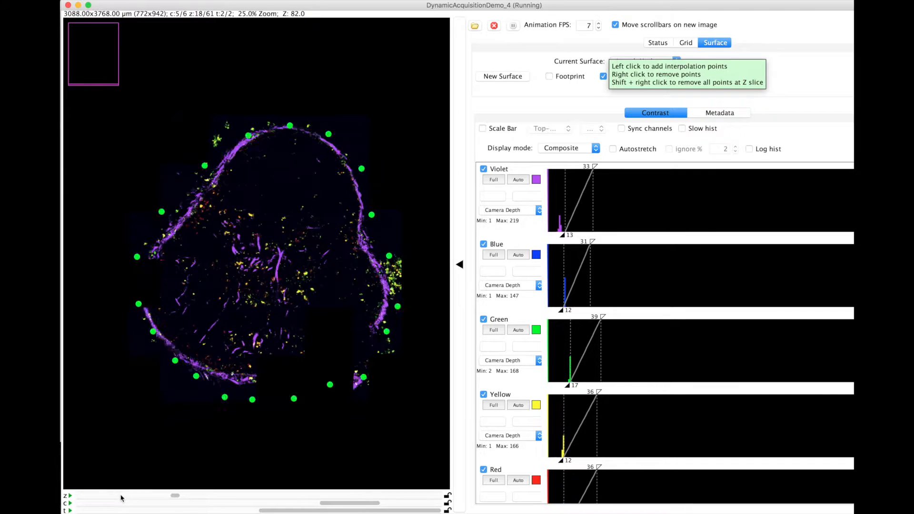
Trace the violet cortex outline on Z slice 17 with new interpolation points, bridging the gap in the lower edge.
left_click(240, 379)
left_click(204, 369)
left_click(158, 335)
left_click(146, 306)
left_click(149, 262)
left_click(177, 225)
left_click(212, 179)
left_click(248, 137)
left_click(285, 127)
left_click(318, 132)
left_click(345, 152)
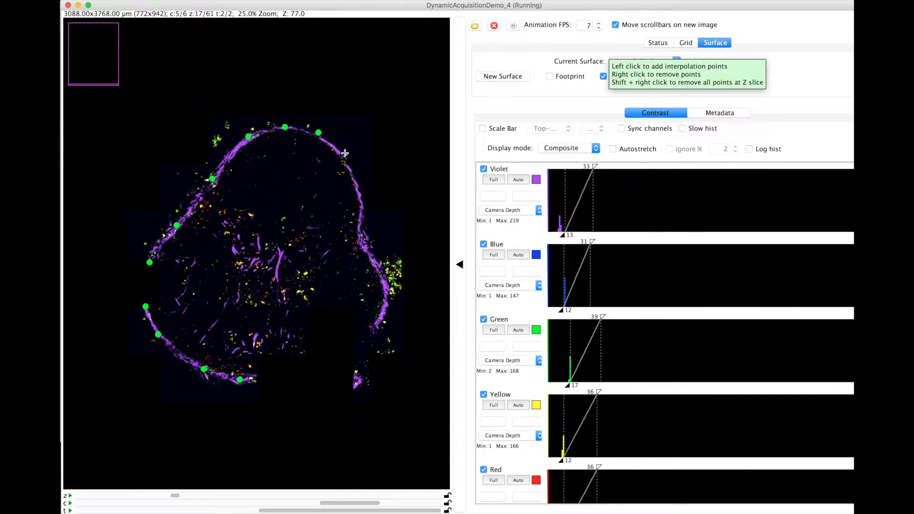
left_click(359, 195)
left_click(364, 237)
left_click(382, 316)
left_click(364, 356)
left_click(279, 381)
Examine the fit of the revised surface to the cortex through the Z slices.
left_click(141, 497)
left_click(140, 496)
left_click(140, 496)
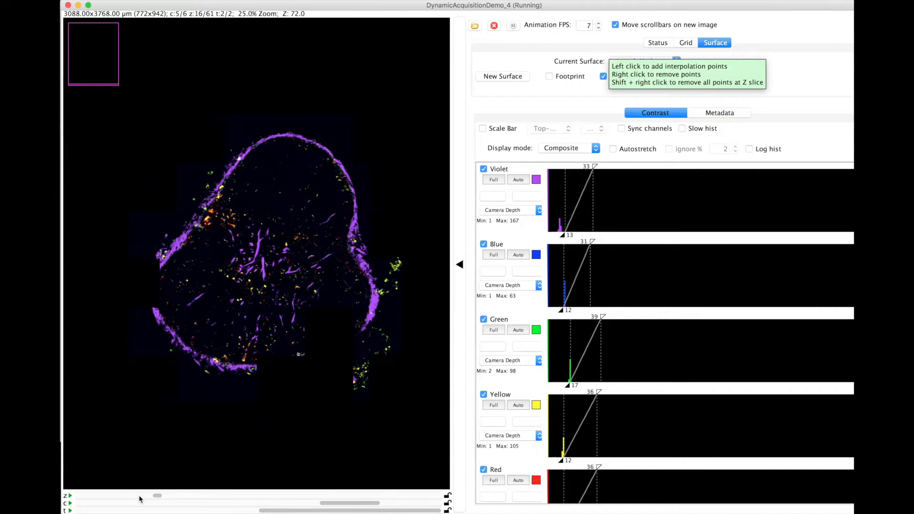
left_click(126, 496)
left_click(126, 497)
left_click(123, 497)
left_click(122, 497)
left_click(108, 497)
left_click(107, 497)
left_click(106, 497)
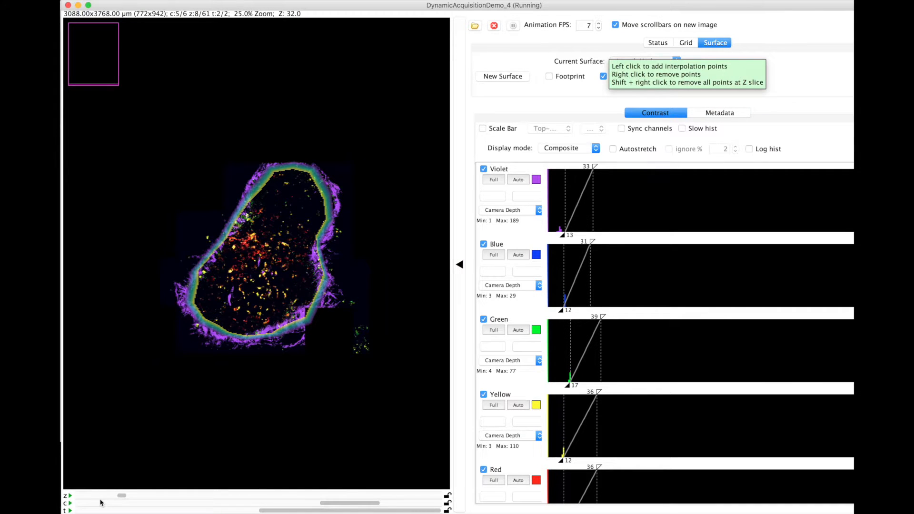
left_click(94, 497)
left_click(92, 497)
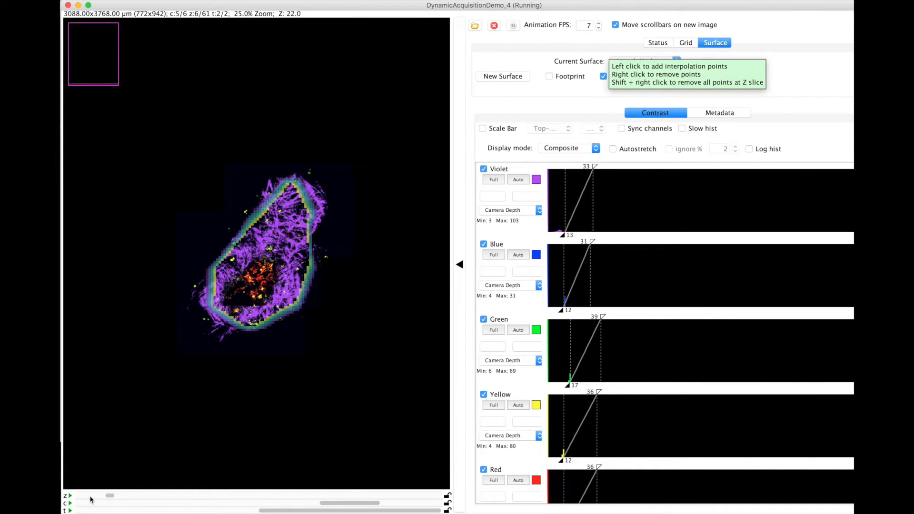
left_click(145, 497)
left_click(164, 497)
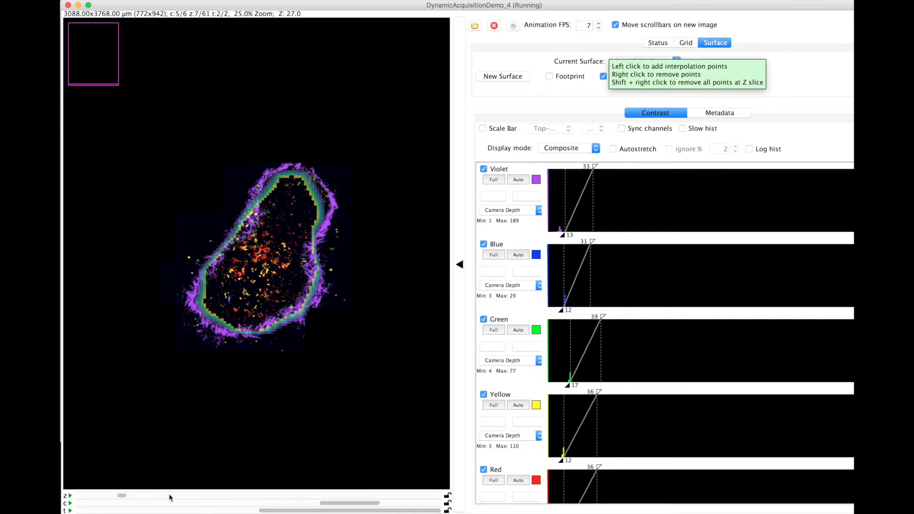
left_click(171, 497)
left_click(187, 497)
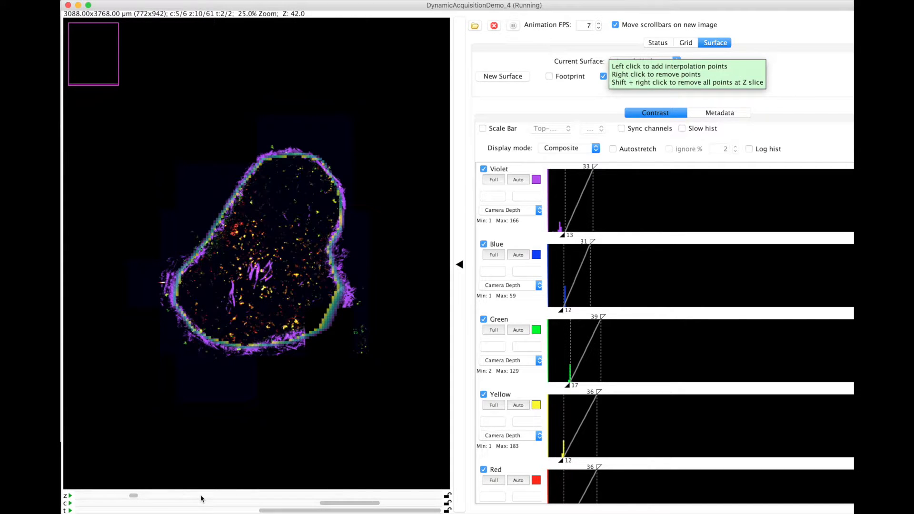
left_click(203, 498)
left_click(216, 498)
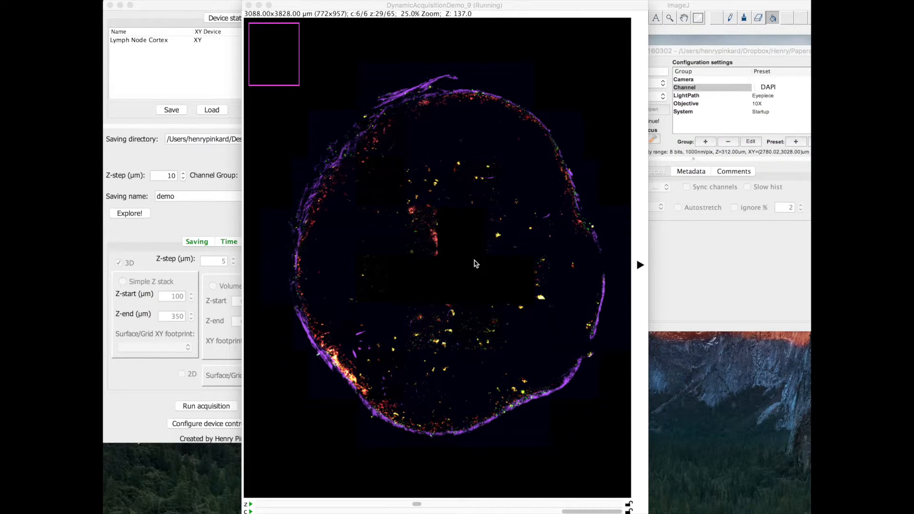
Create a new surface on Z slice 41 of the DynamicAcquisitionDemo_9 acquisition, viewed at 50% zoom.
left_click(415, 505)
left_click_drag(411, 506, 257, 510)
left_click(484, 504)
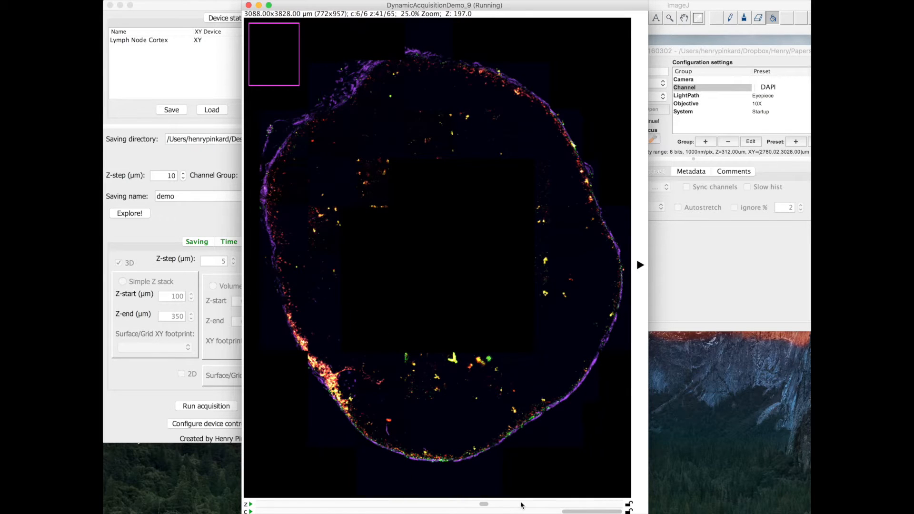
left_click(460, 503)
scroll(471, 381, "up", 1)
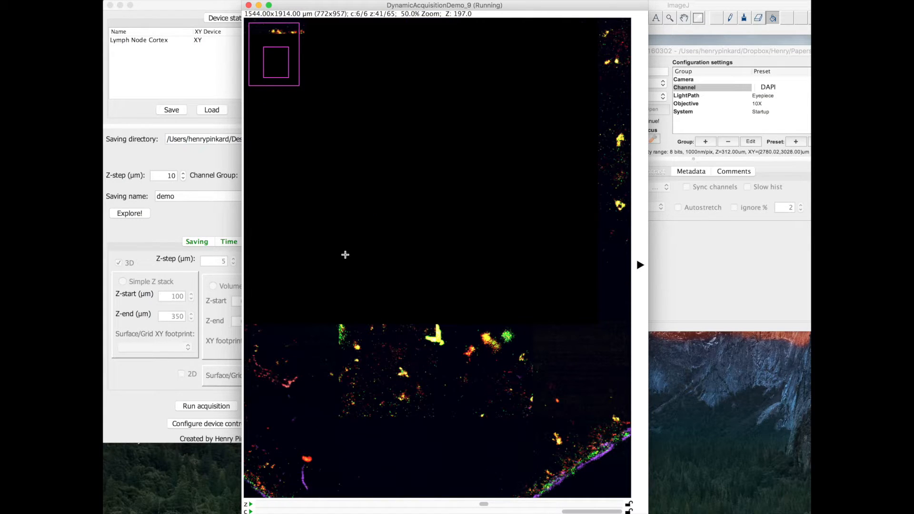
left_click(638, 152)
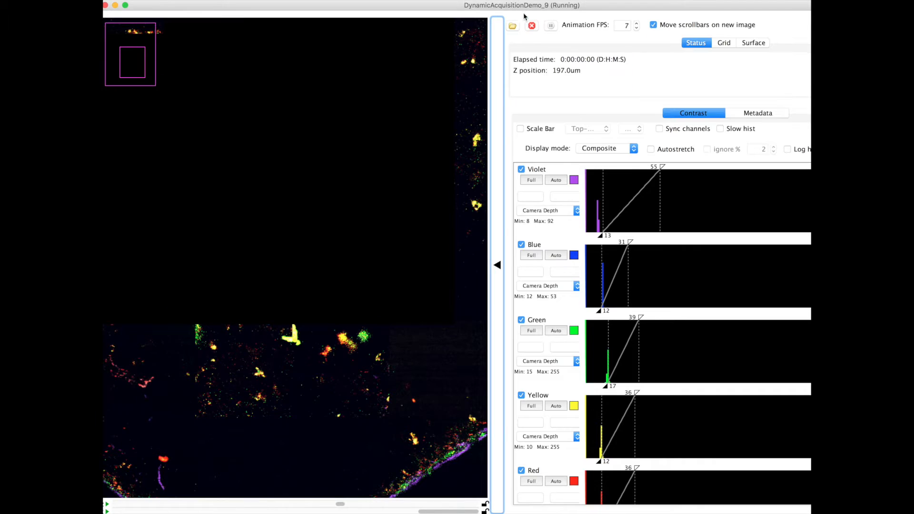
left_click(758, 42)
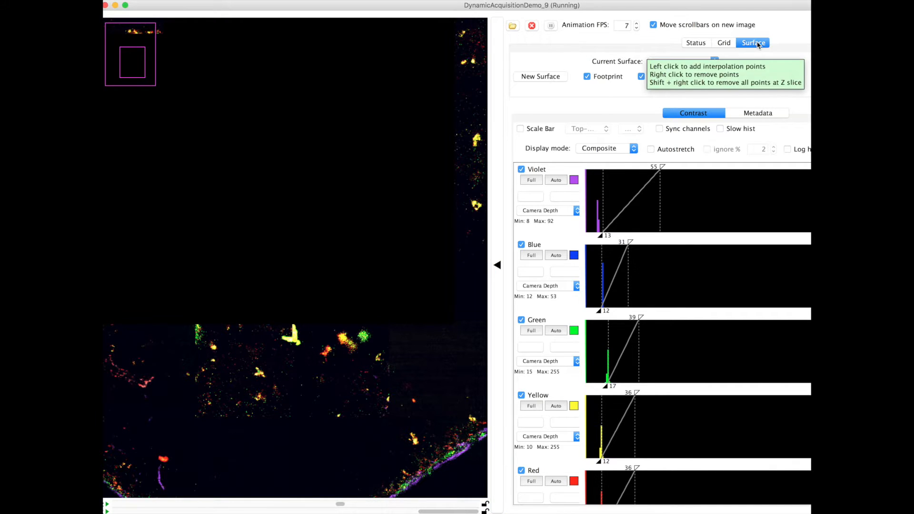
left_click(540, 76)
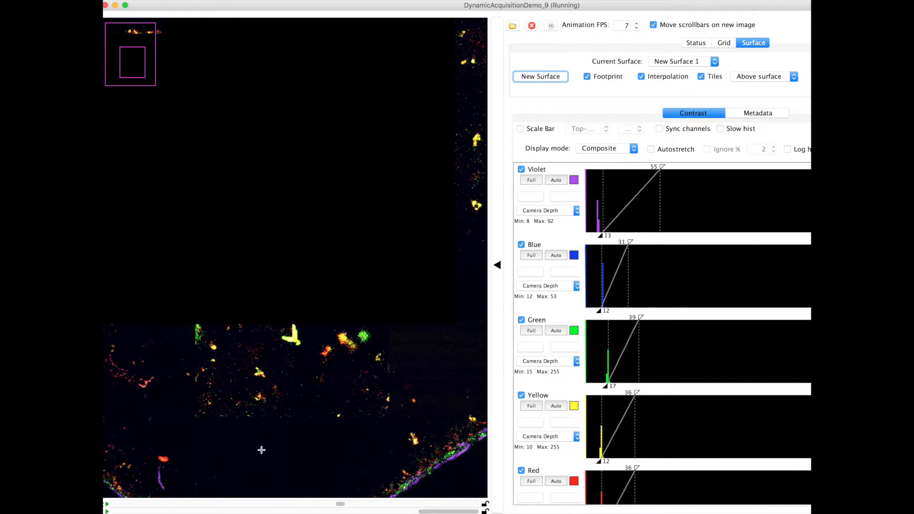
Define the new surface's footprint with five interpolation points around the partly unimaged central region, and collapse the image window's side controls.
left_click(166, 468)
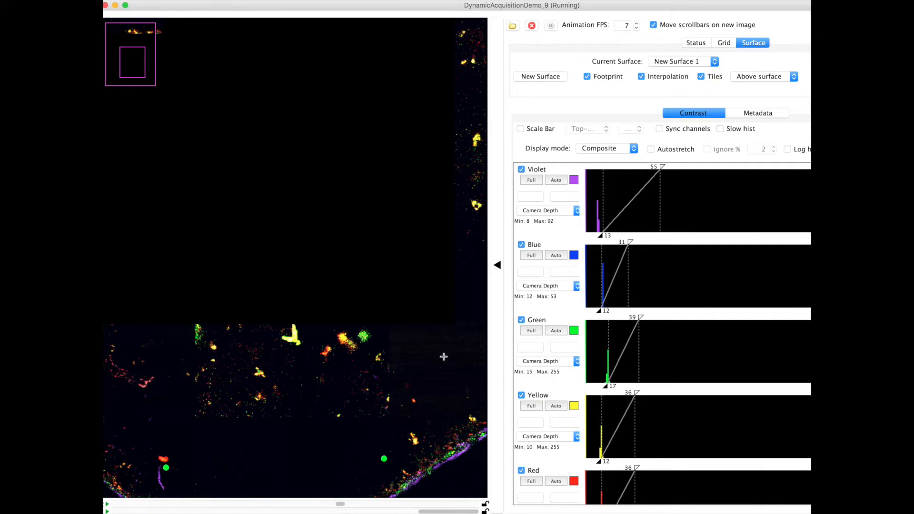
left_click(450, 318)
left_click(389, 246)
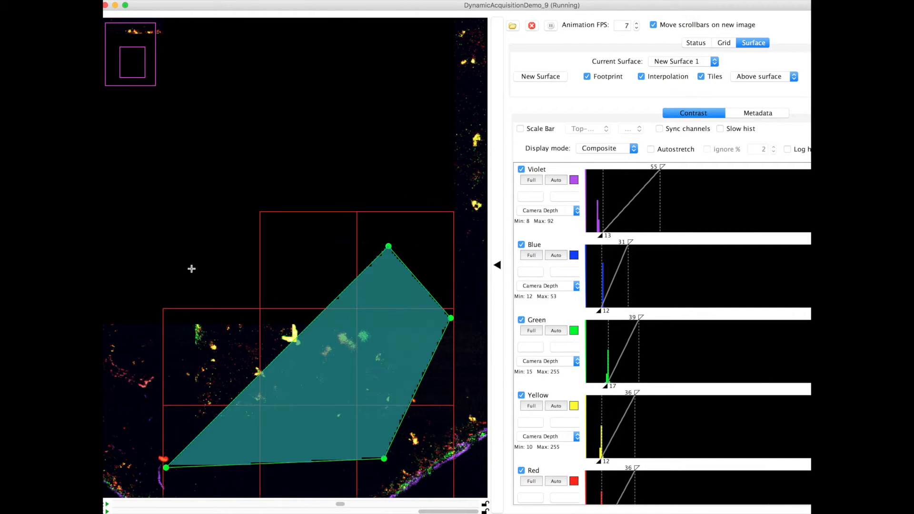
left_click(149, 265)
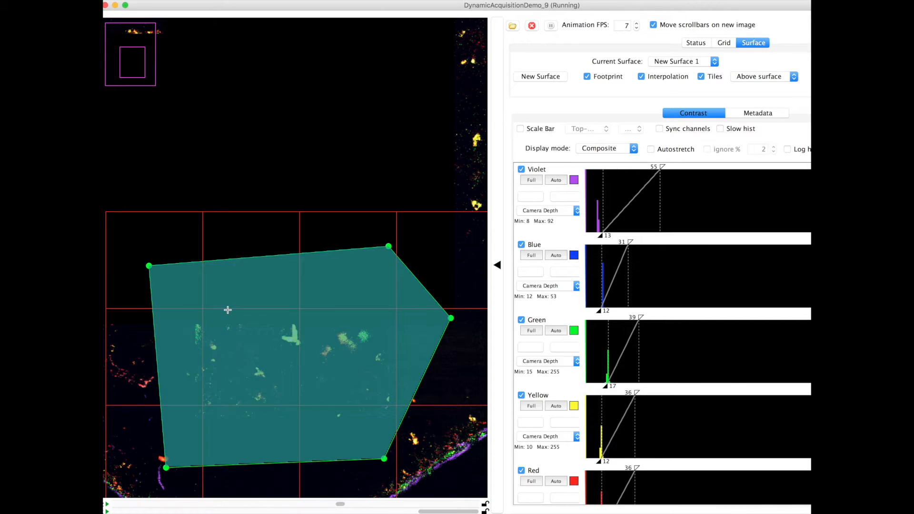
left_click(497, 122)
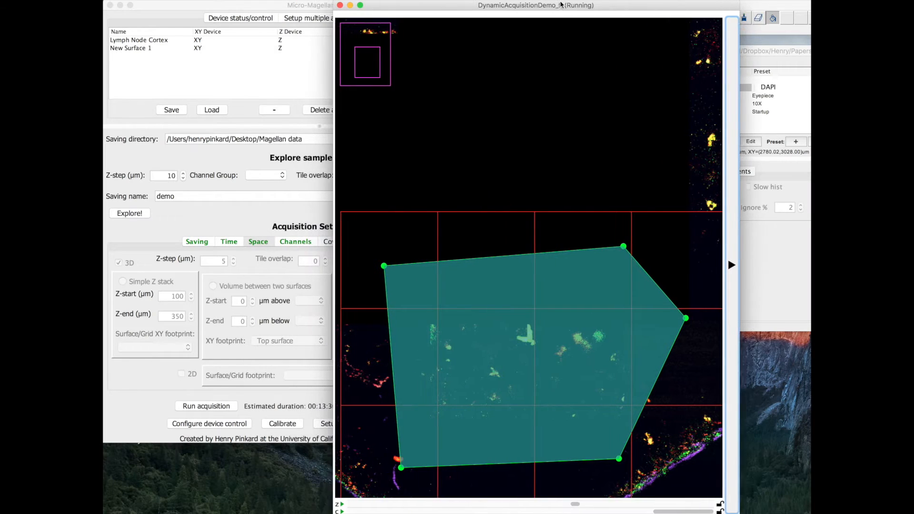
Rename the new surface in the Micro-Magellan surface list as "Subregion of interest".
left_click(226, 222)
double_click(155, 42)
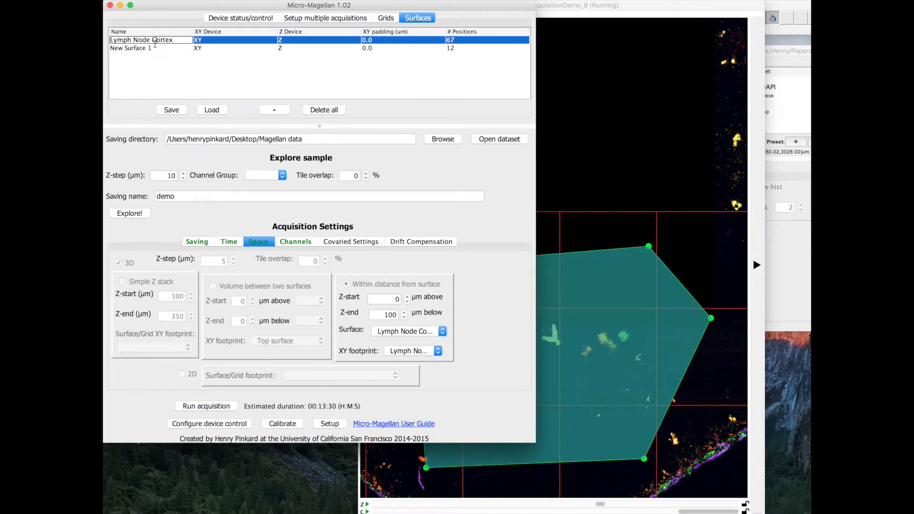
double_click(152, 49)
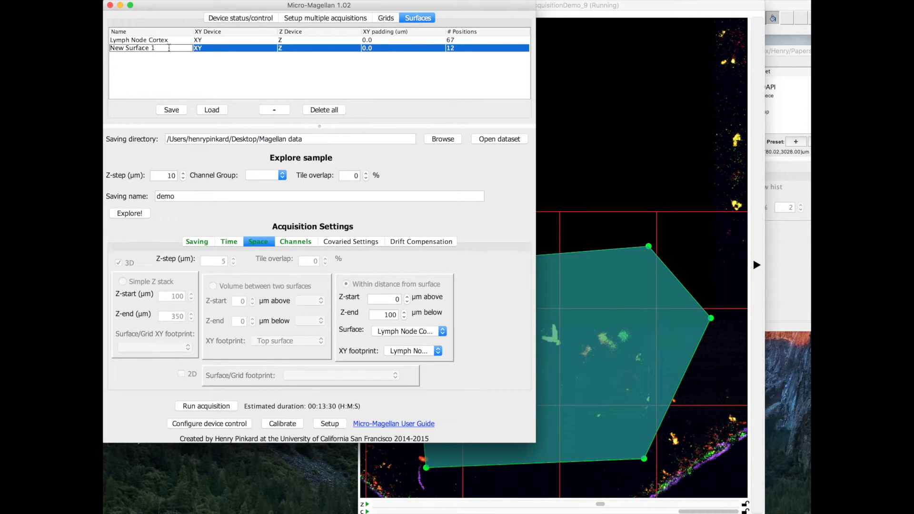
left_click_drag(168, 48, 103, 48)
type("Subregion of interest")
key("Return")
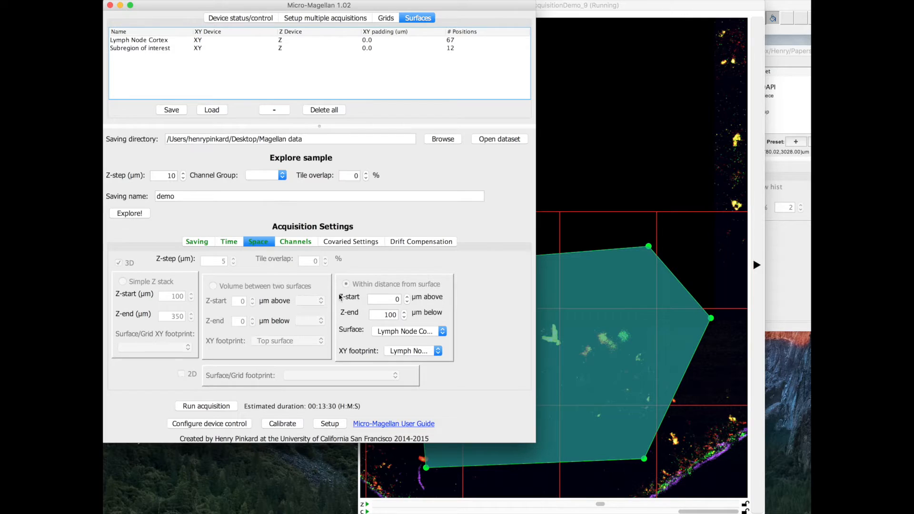
Restrict the surface-guided acquisition's XY footprint to Subregion of interest and set its Z-end to 160 µm below the surface.
left_click(420, 350)
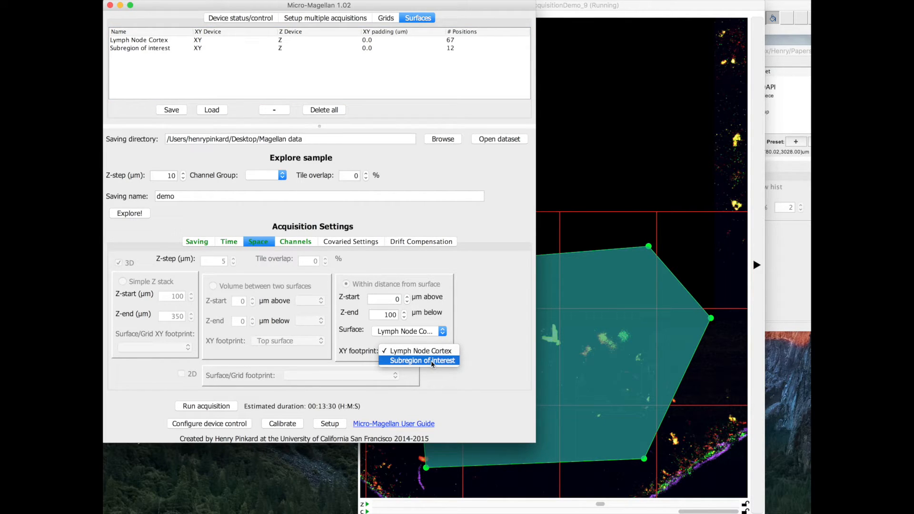
left_click(433, 364)
double_click(388, 314)
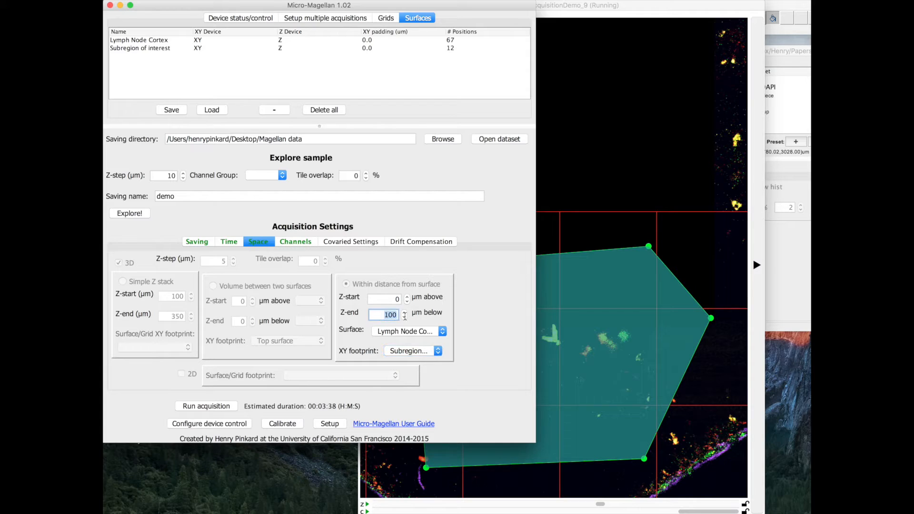
type("160")
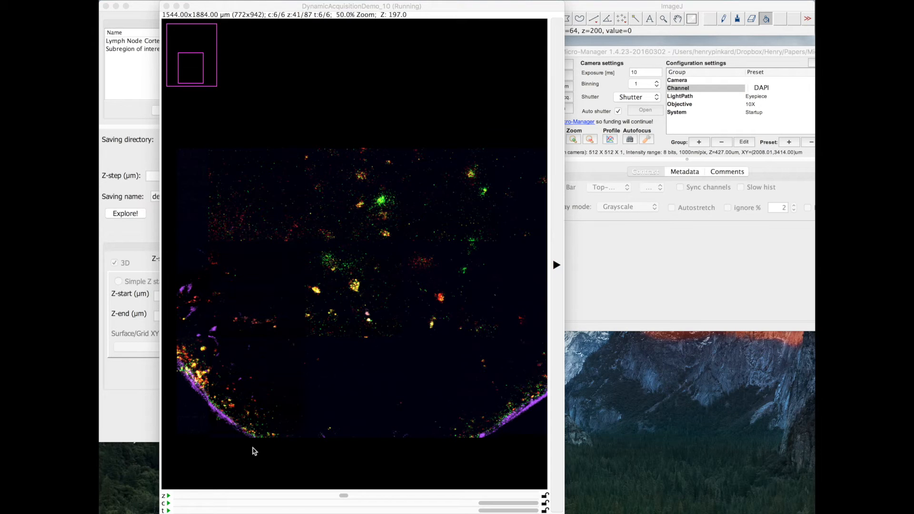
Play the DynamicAcquisitionDemo_10 images through their time points on Z slice 41.
left_click(167, 510)
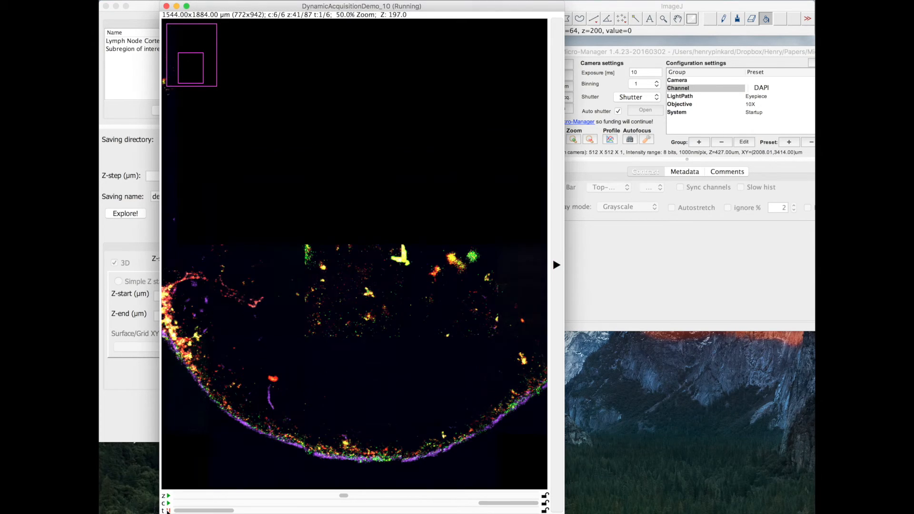